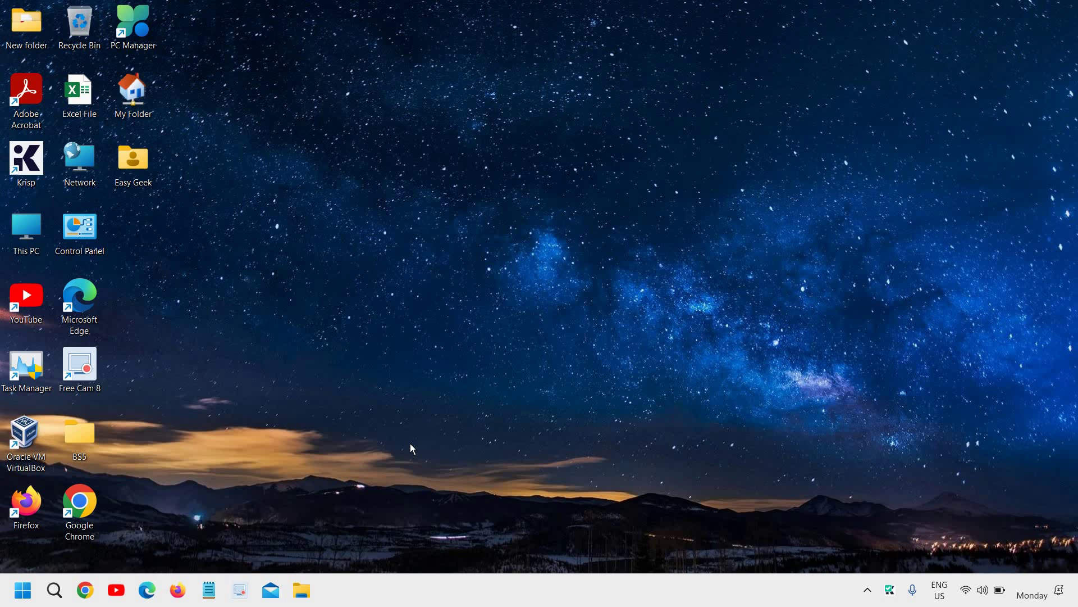
- In Display settings, keep scale at 125% recommended and resolution at 1920 × 1080
right_click(403, 243)
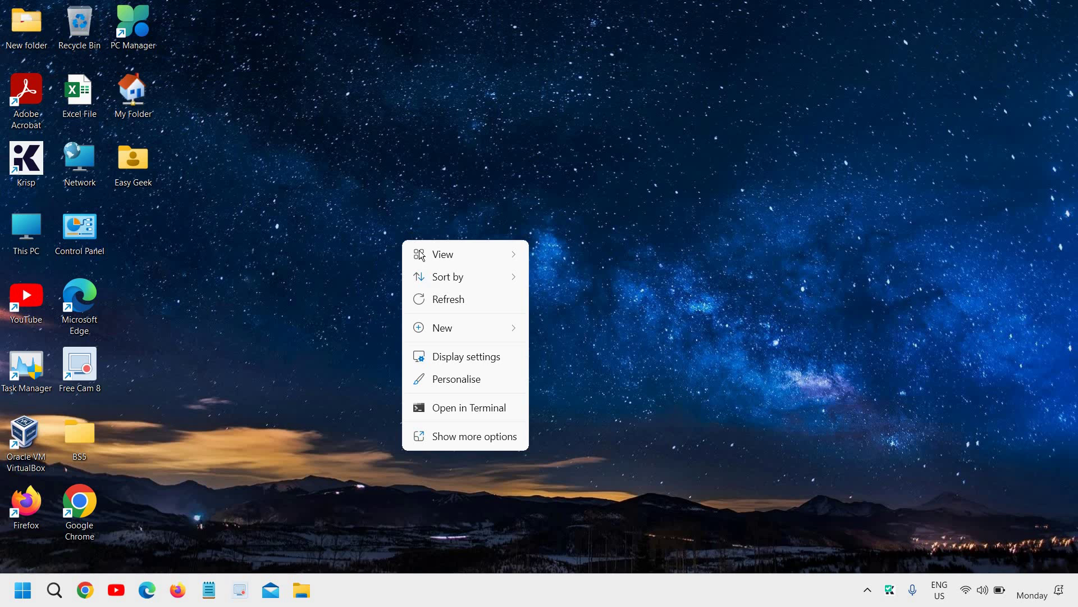
click(487, 360)
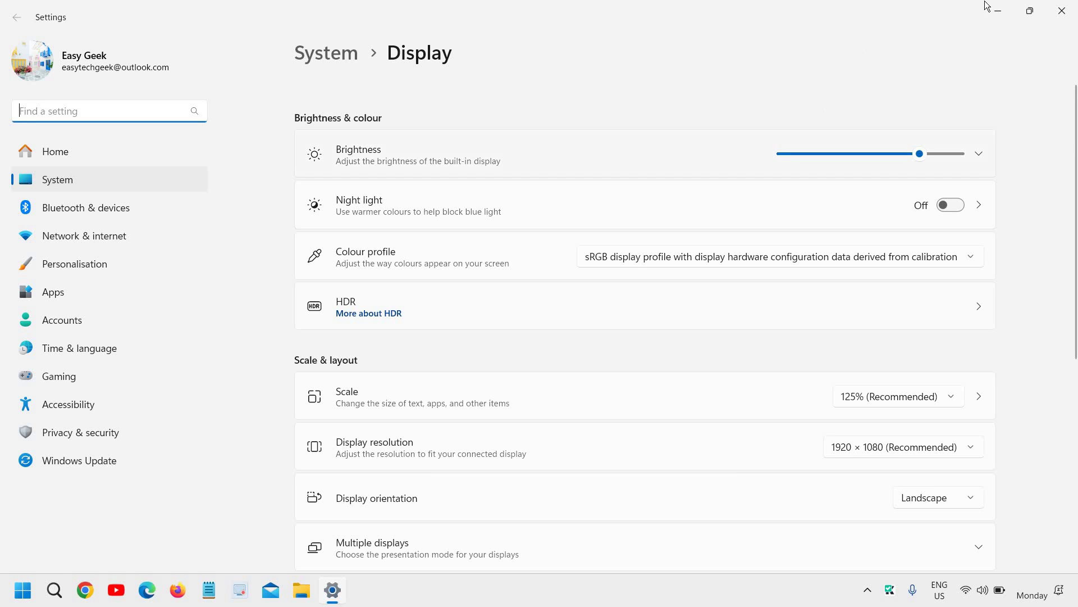
scroll(524, 438, down, 2)
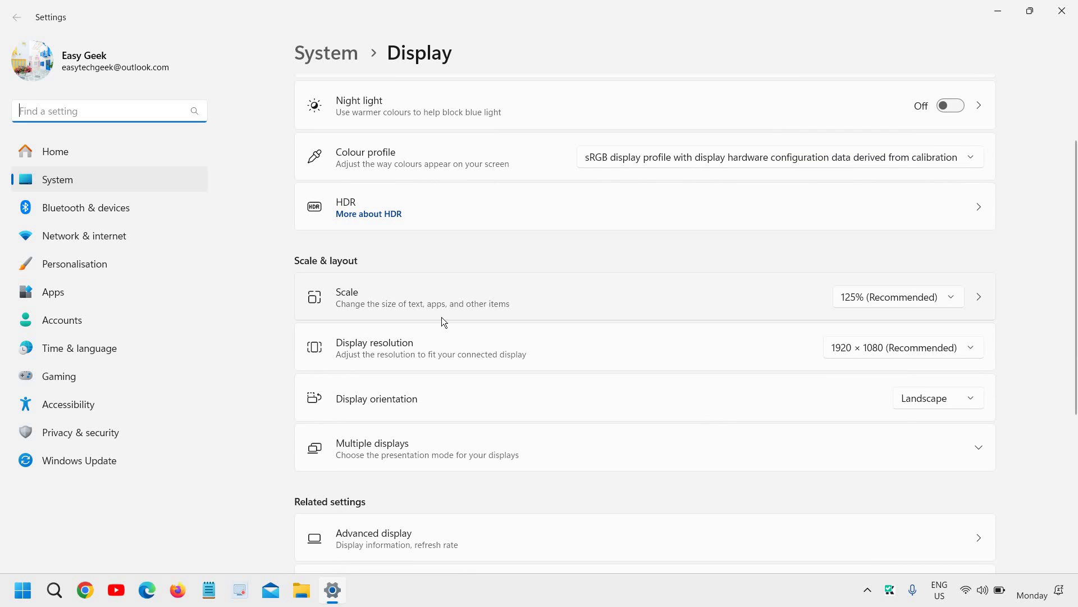
click(913, 298)
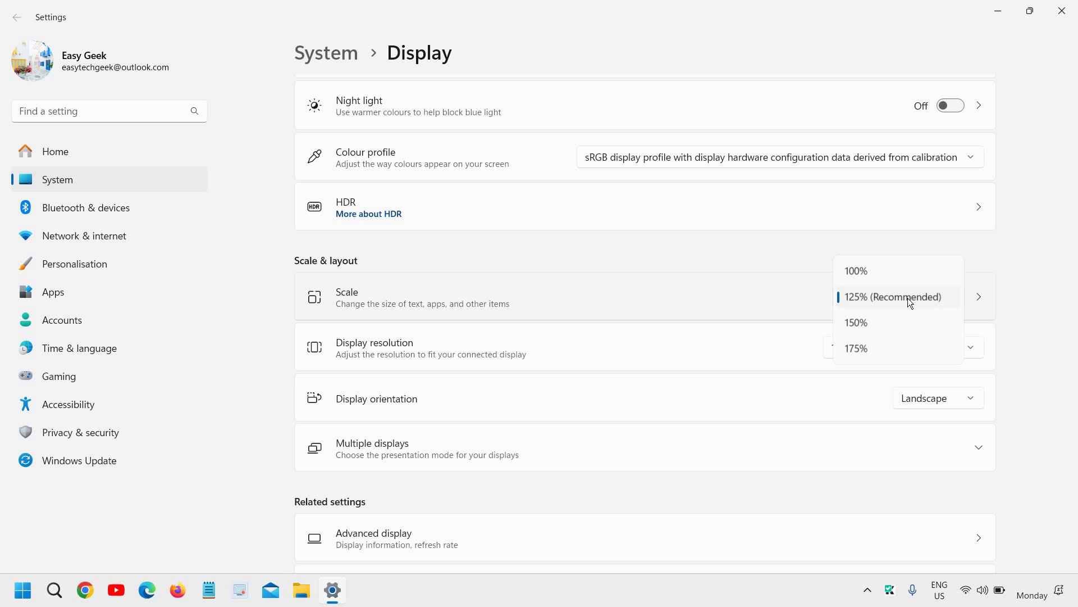
click(775, 303)
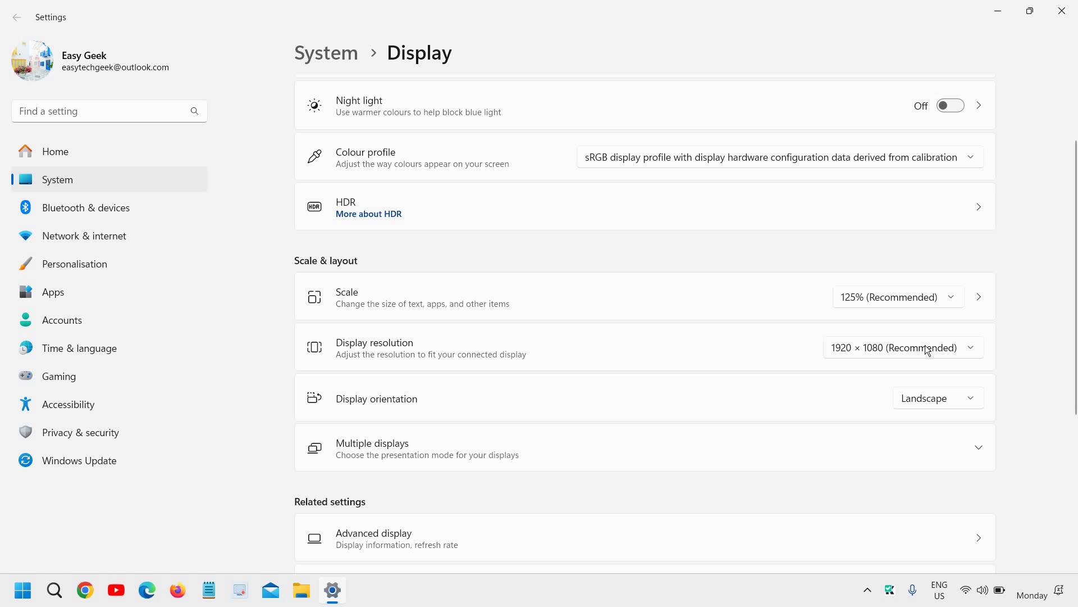
click(923, 347)
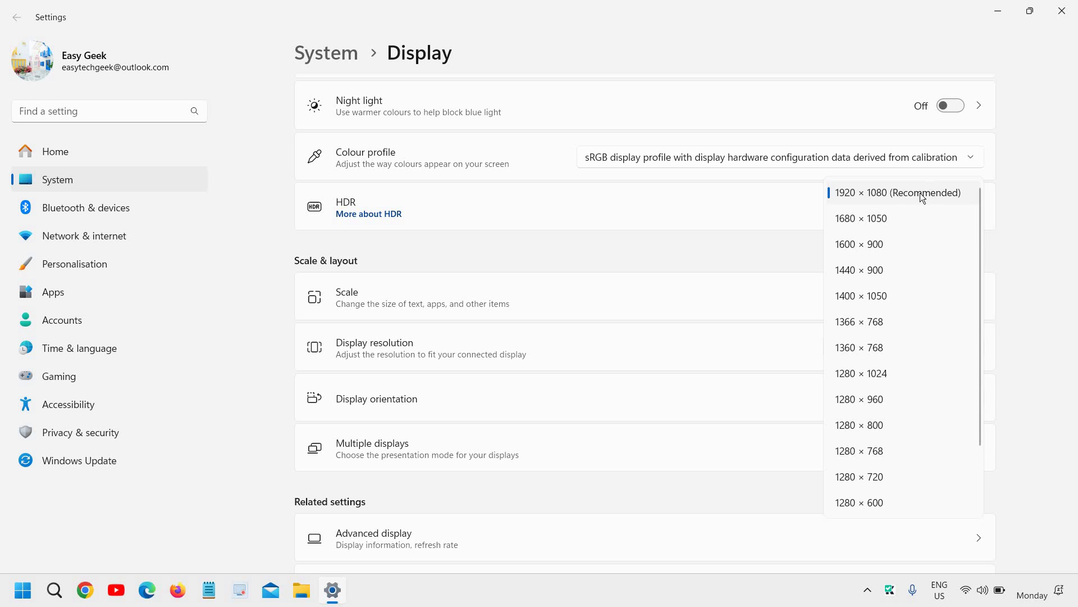
click(1013, 295)
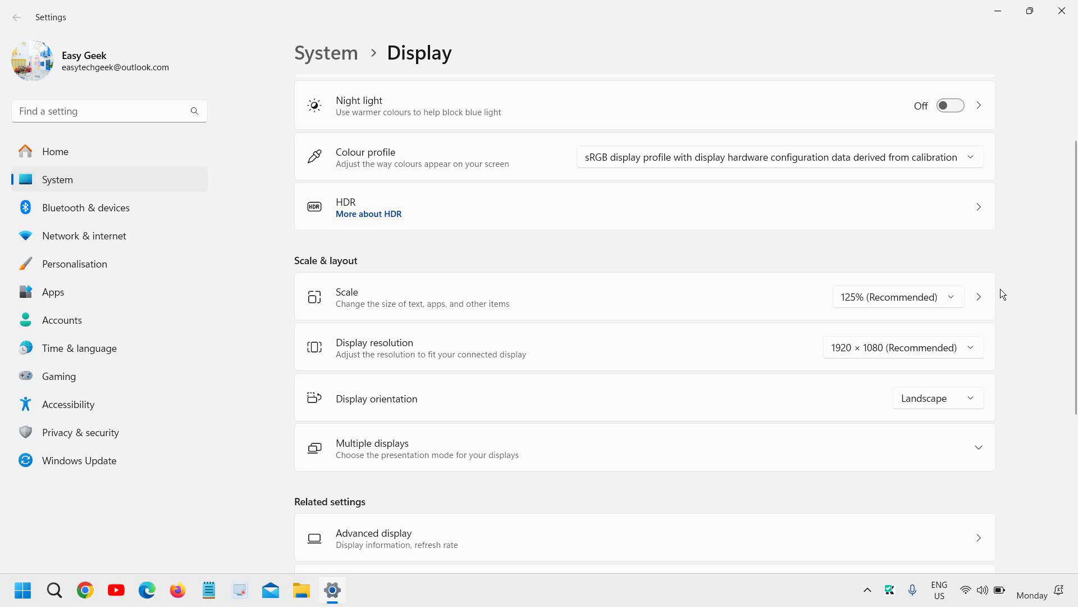
click(1062, 12)
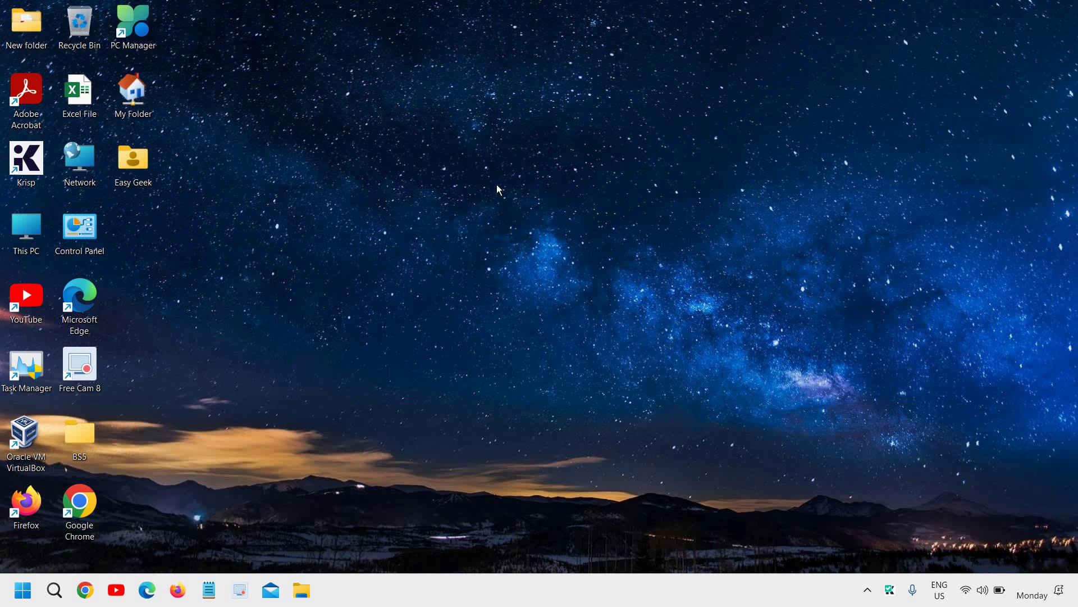
- Search Windows for 'clear' and launch the Adjust ClearType text tuner
click(54, 593)
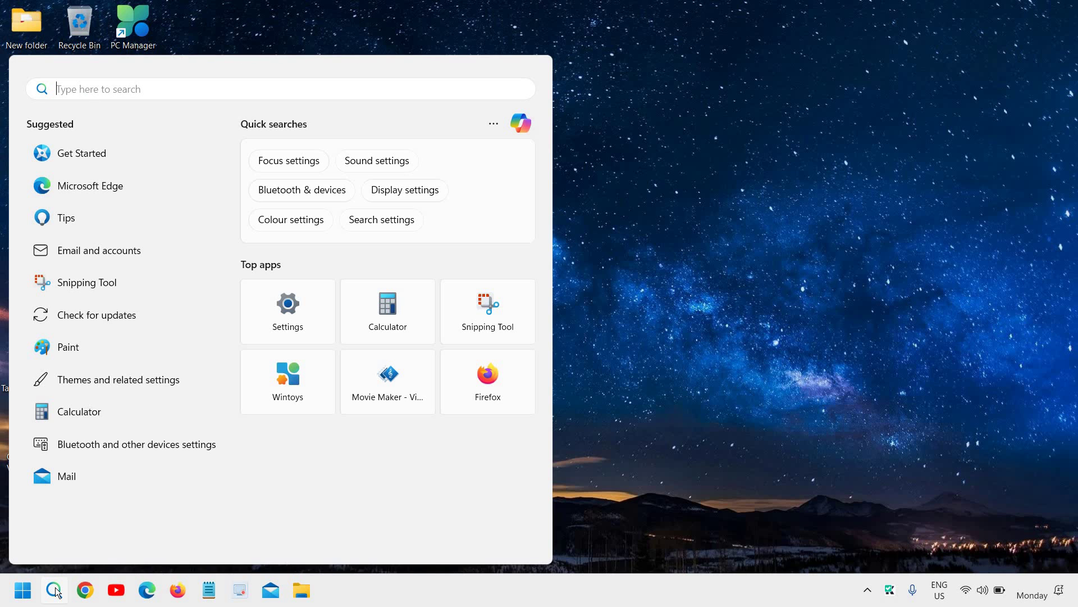
text(cl)
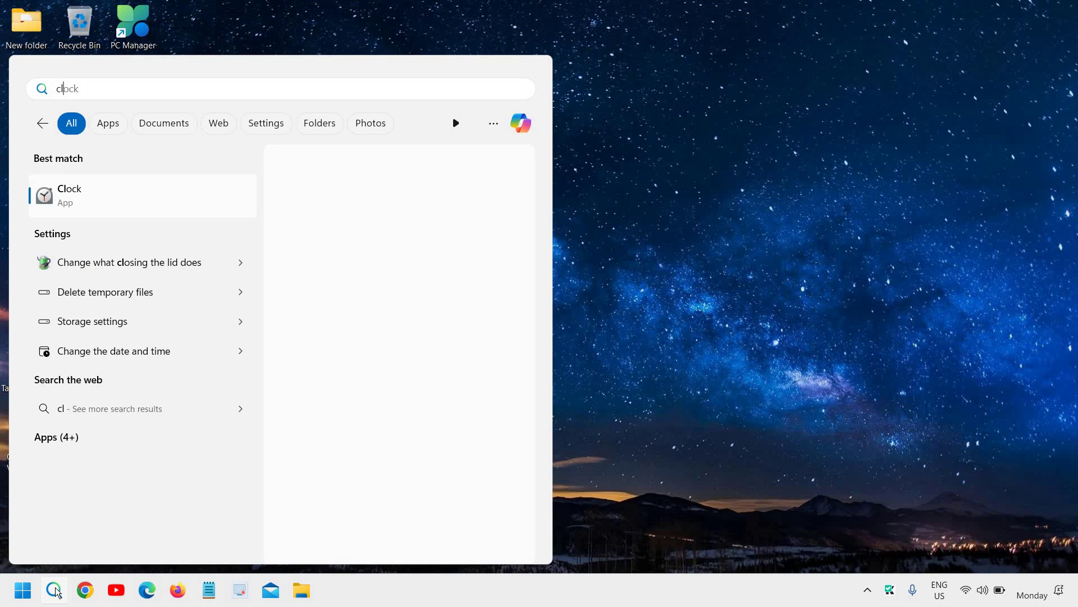
text(ear)
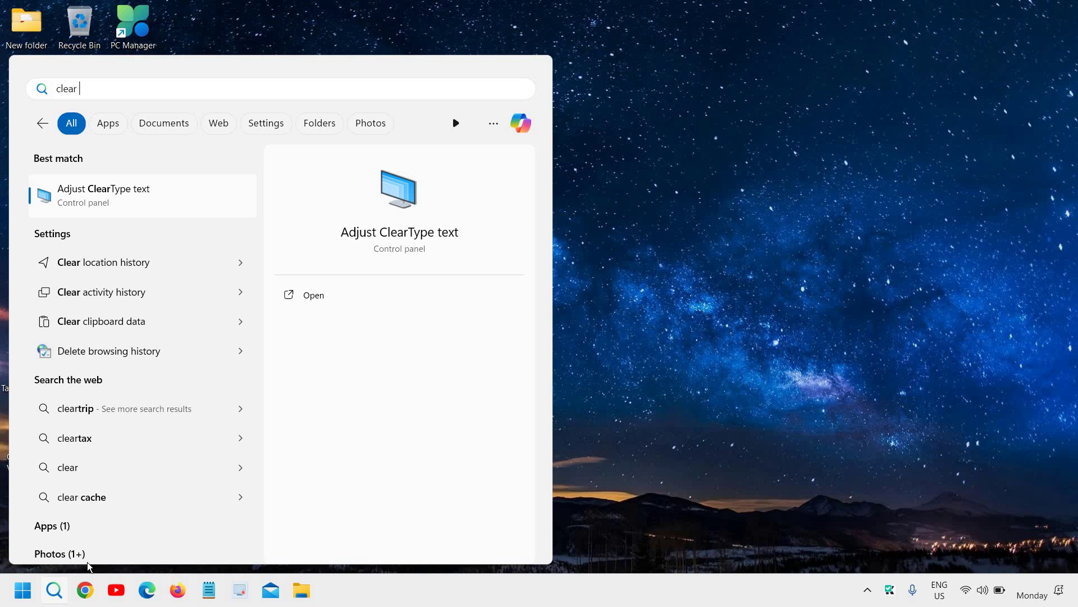
click(163, 208)
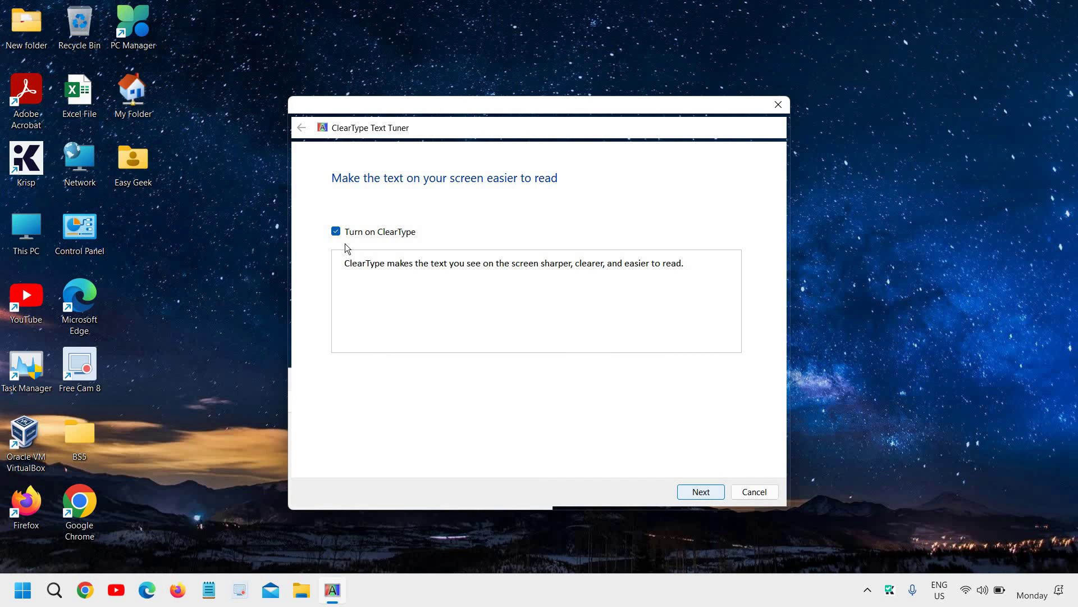
- Move past the ClearType introduction and first sample, choosing the top-left sample on page 2
click(709, 494)
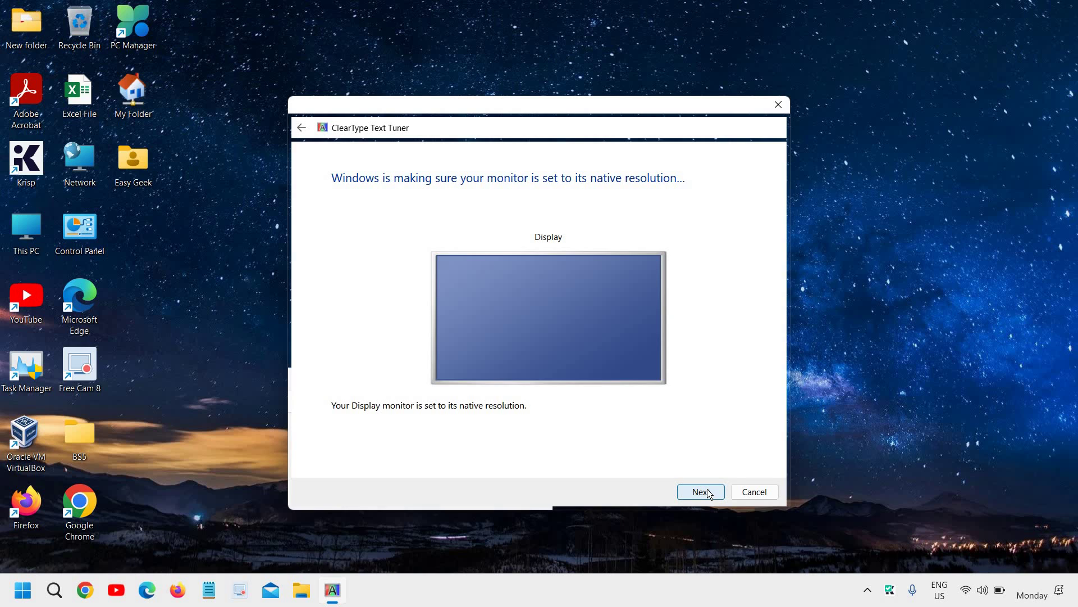
click(709, 494)
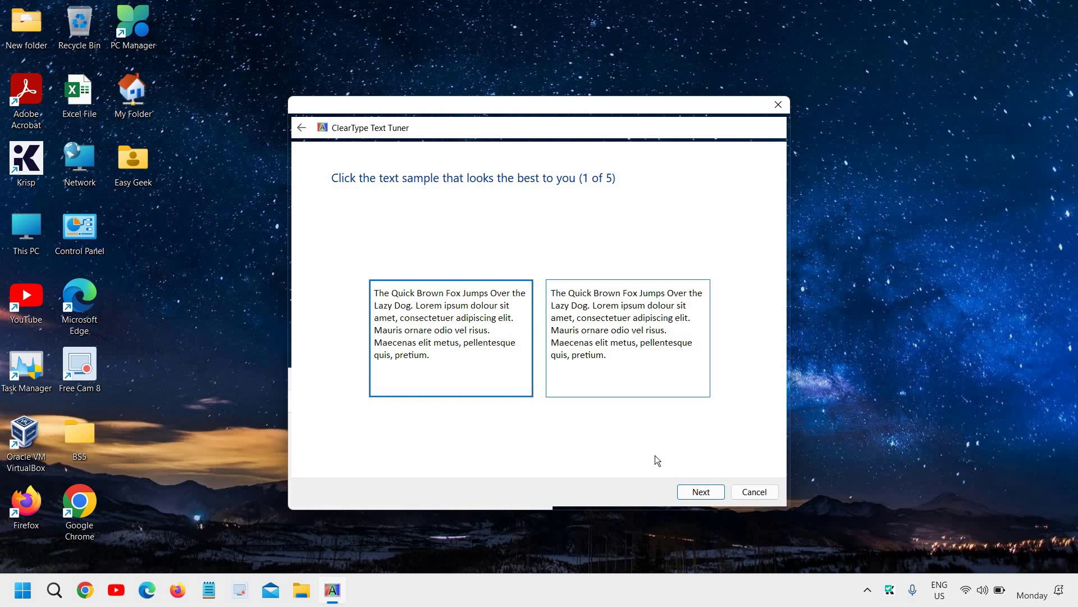
click(695, 496)
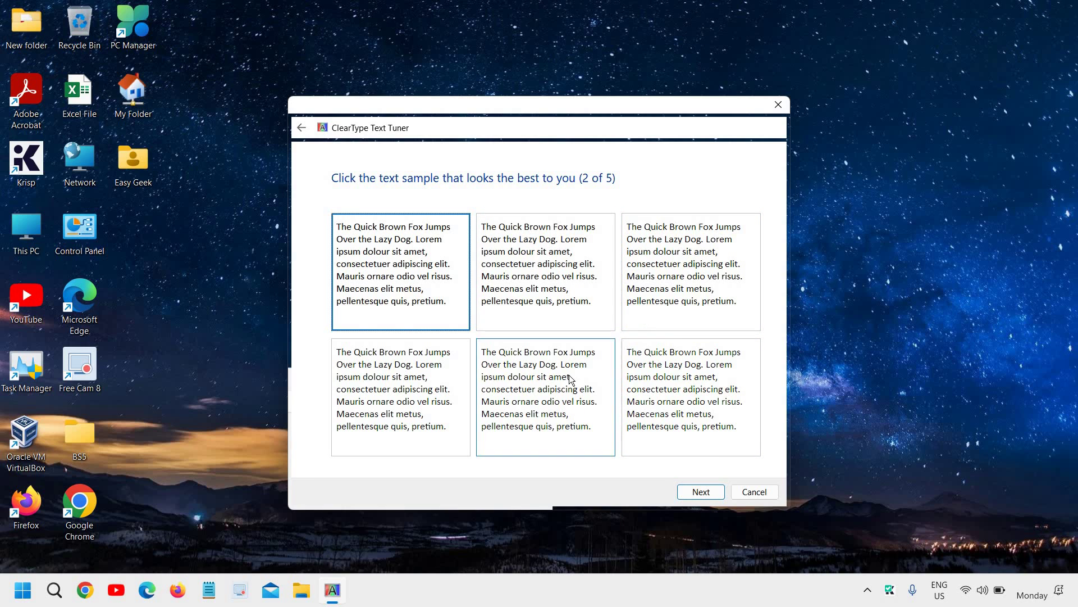
click(547, 396)
click(386, 284)
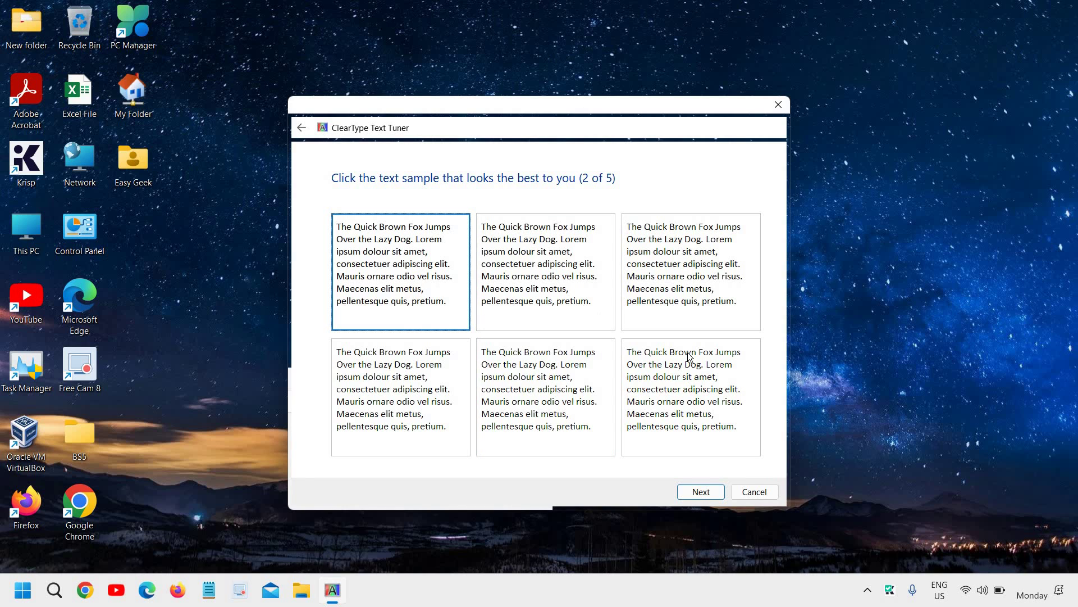
- Choose the bottom-middle samples on pages 4 and 5, then finish the tuner
click(702, 492)
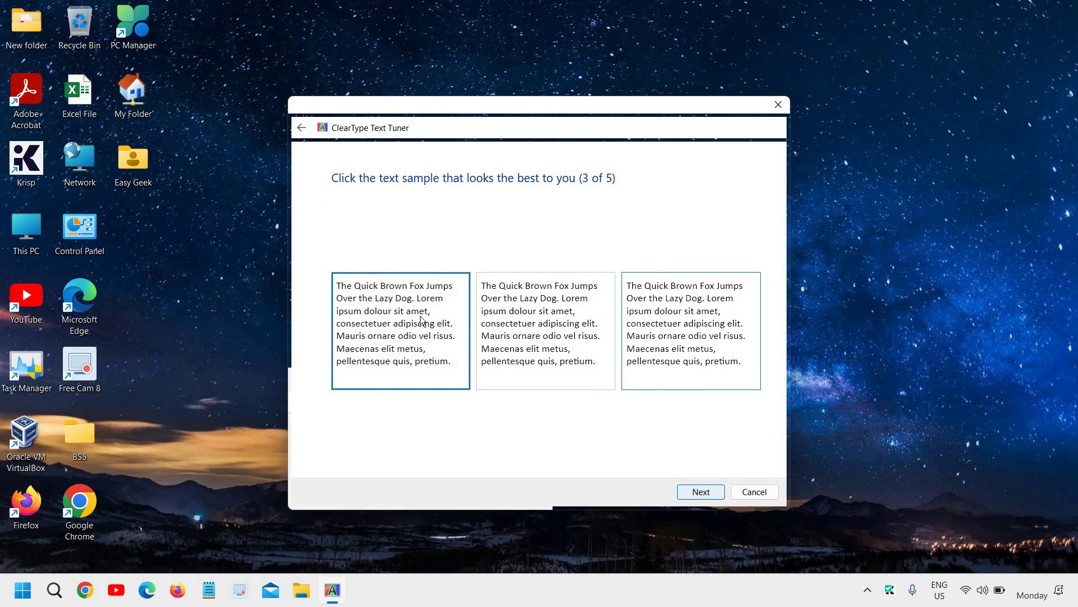
click(701, 492)
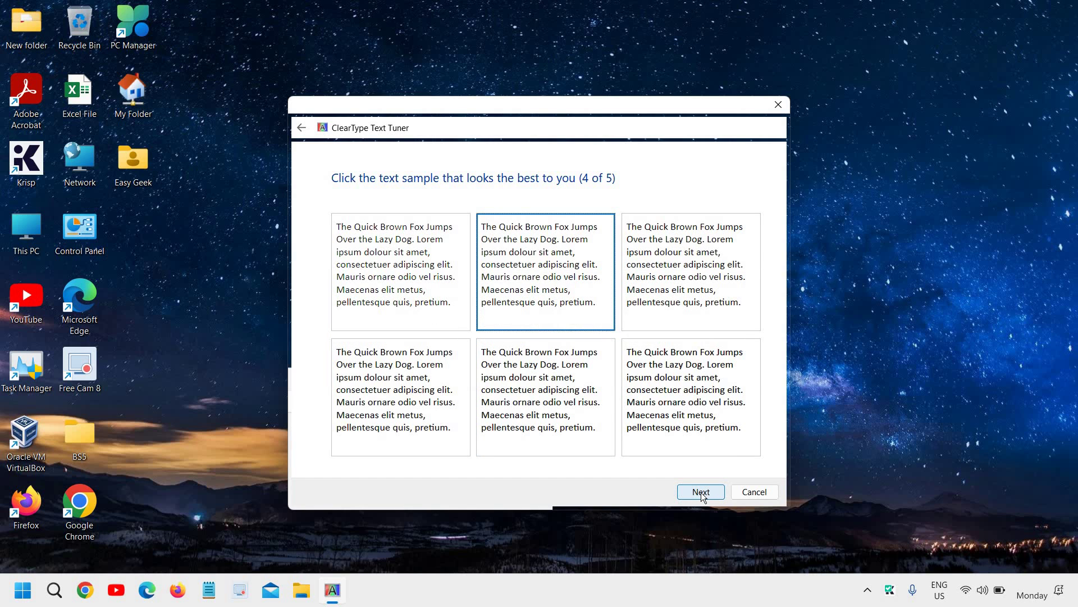
click(520, 395)
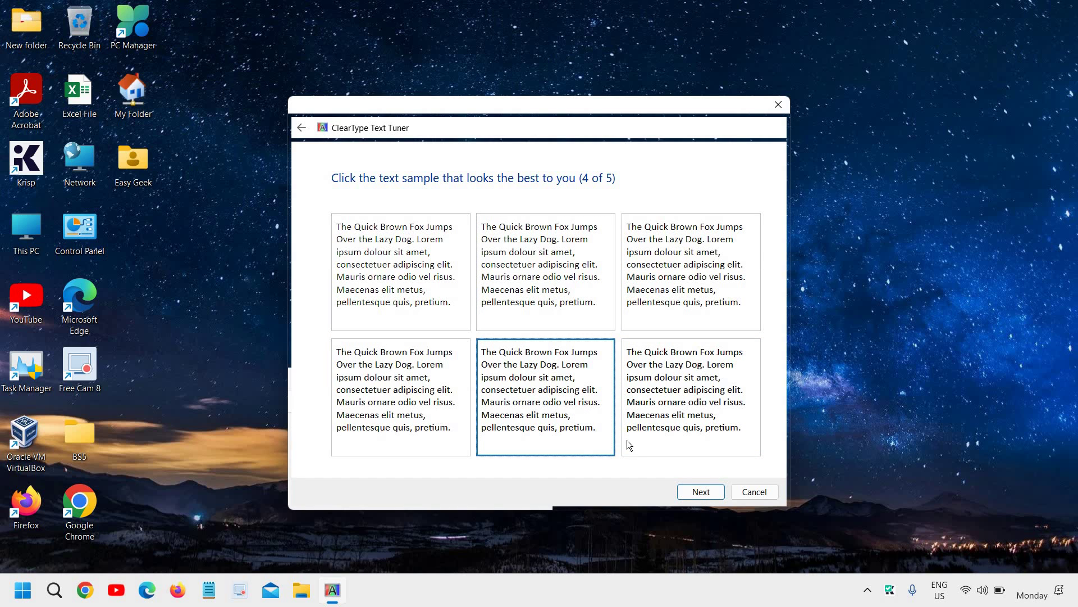
click(702, 493)
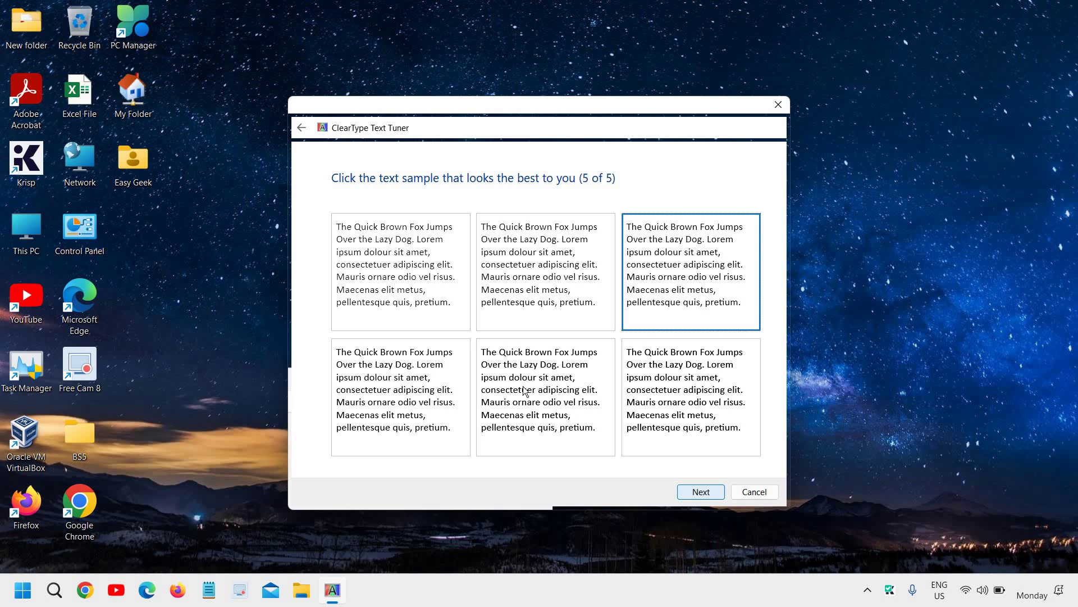
click(523, 392)
click(699, 492)
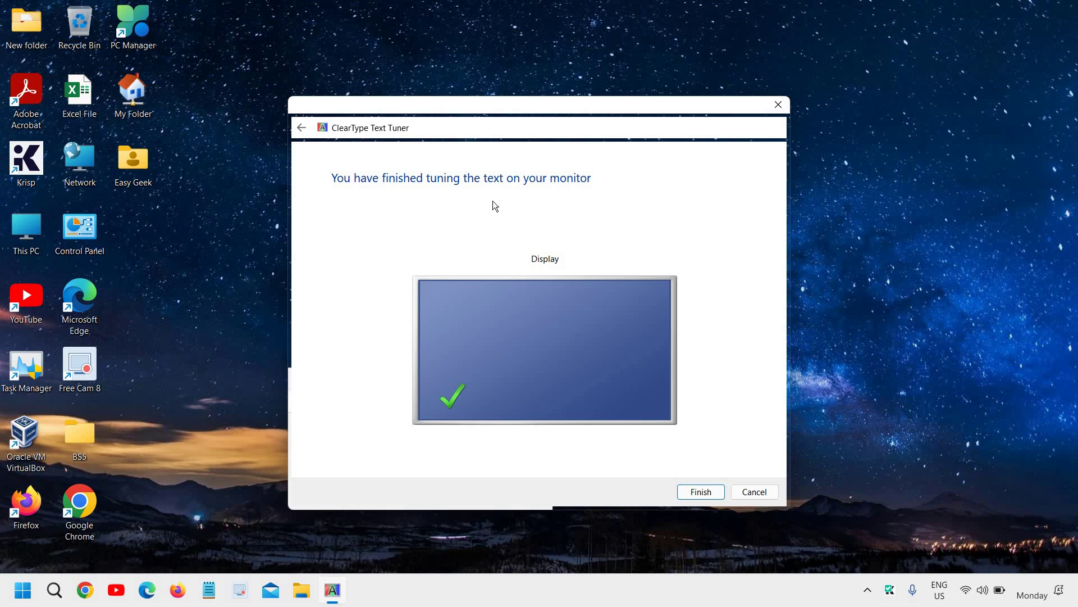
click(697, 490)
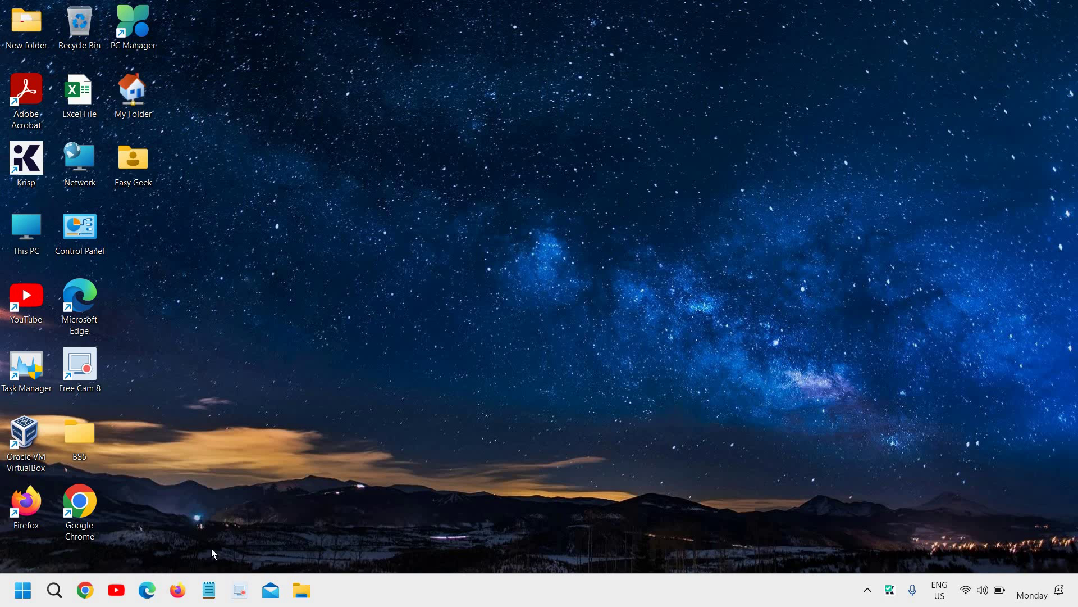
- Run sysdm.cpl from the Run box to open System Properties
right_click(24, 590)
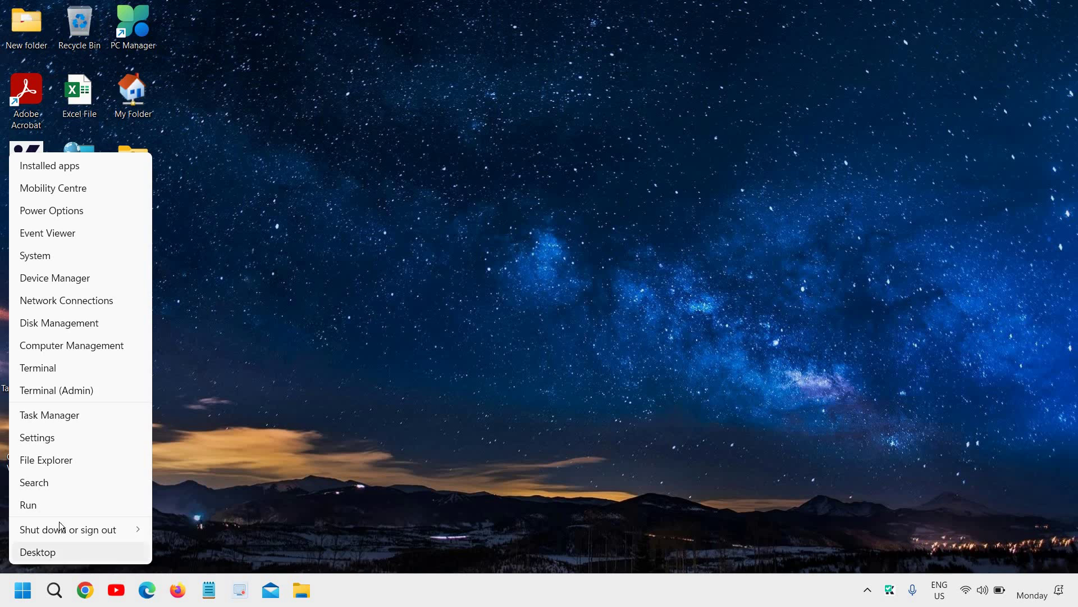
click(69, 503)
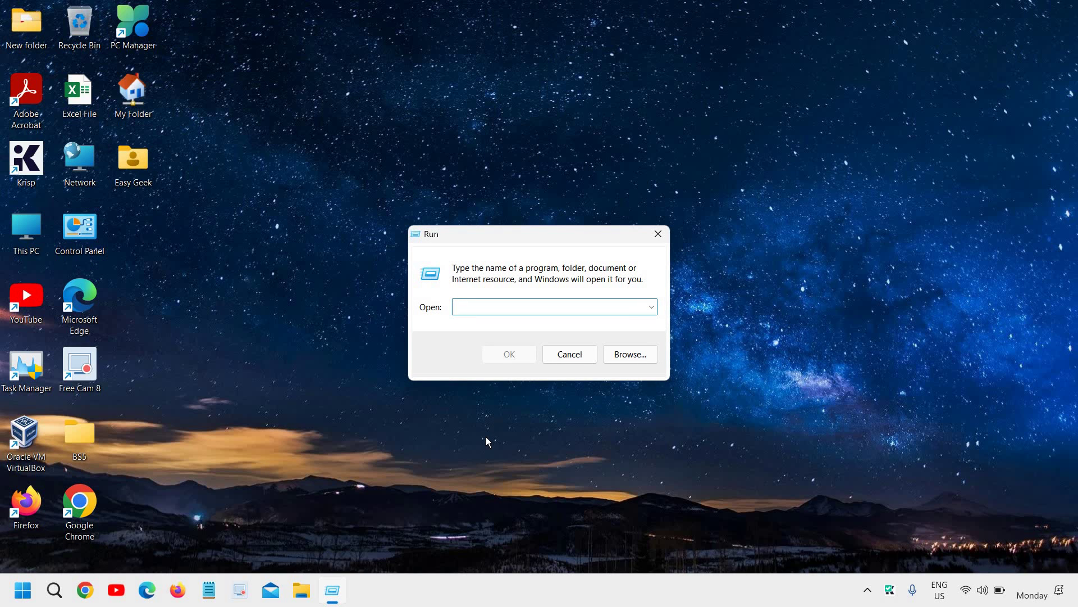
text(sysdm.cpl)
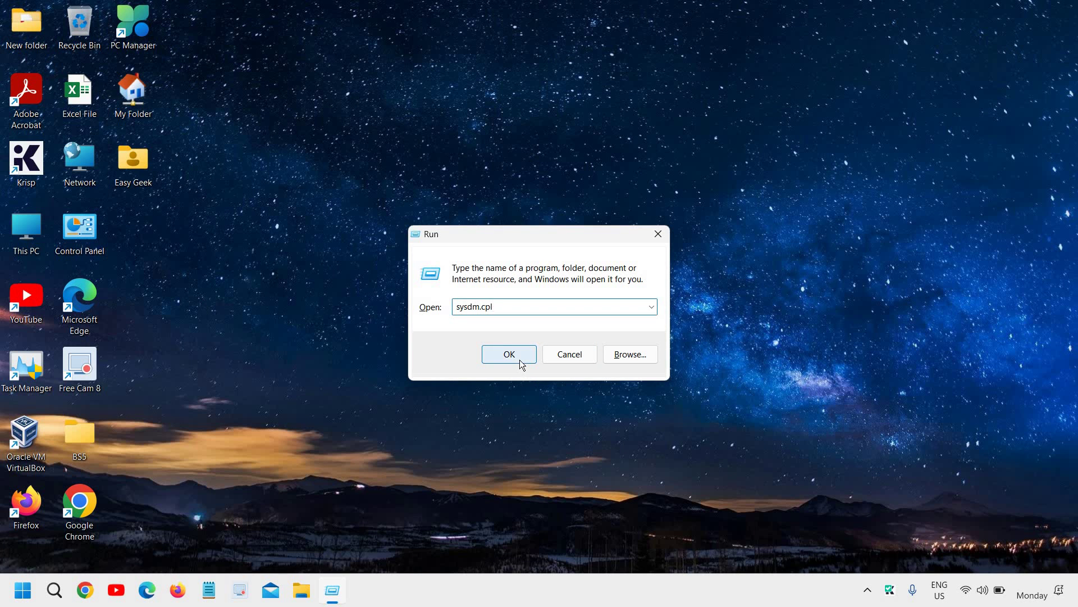
click(521, 359)
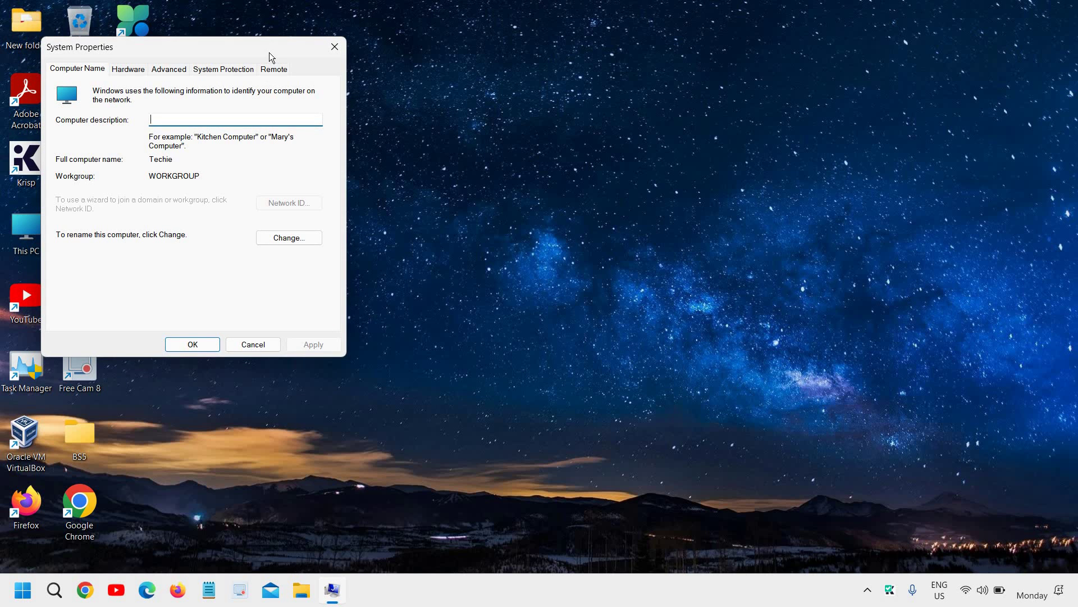
- Centre System Properties and open Performance Settings on the Advanced tab
drag(268, 52, 654, 146)
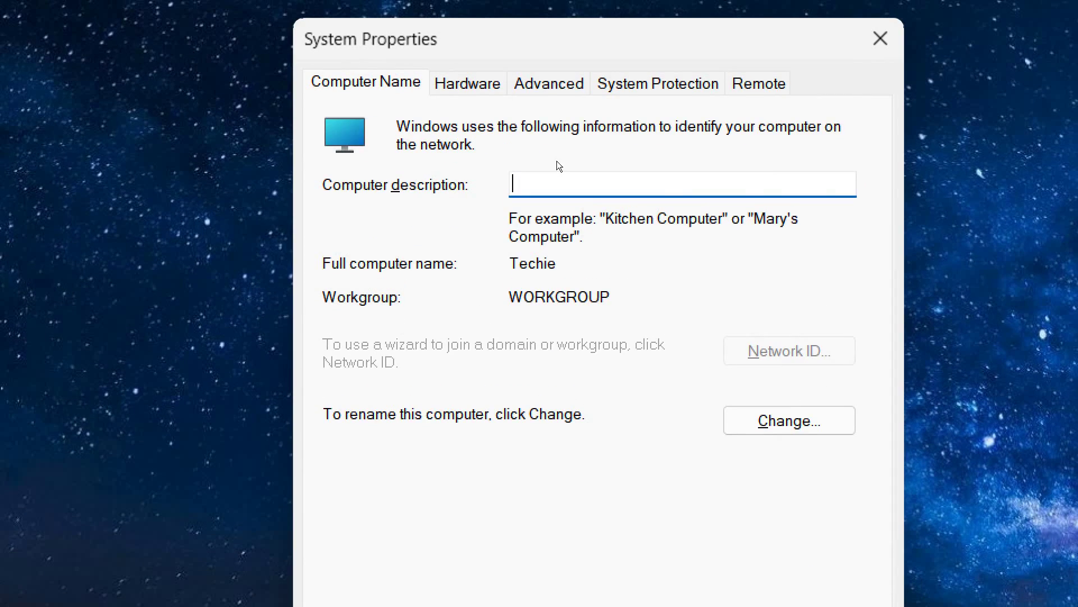
click(550, 84)
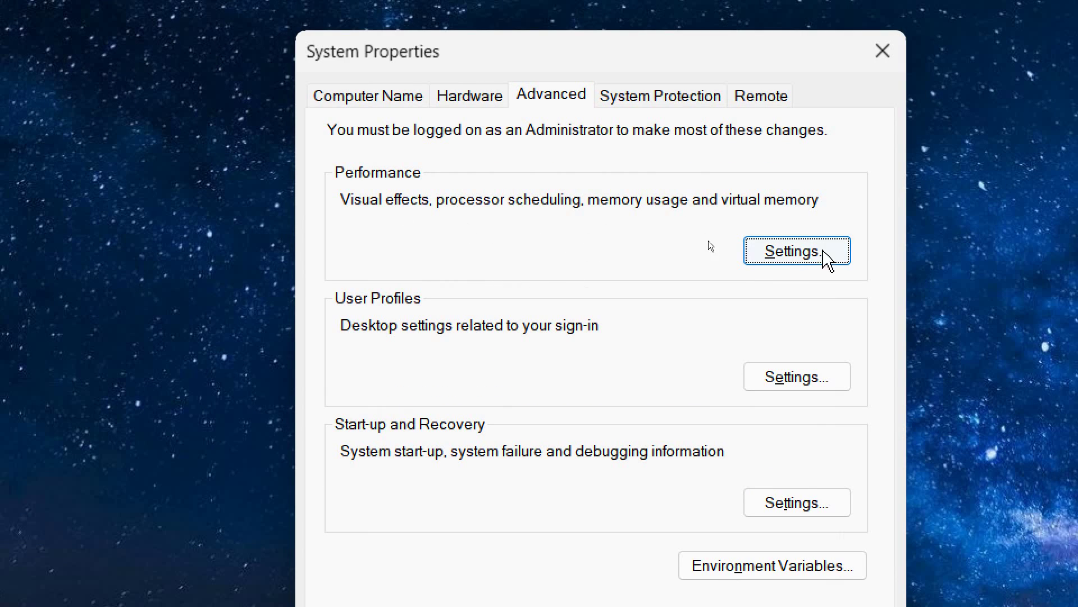
click(804, 256)
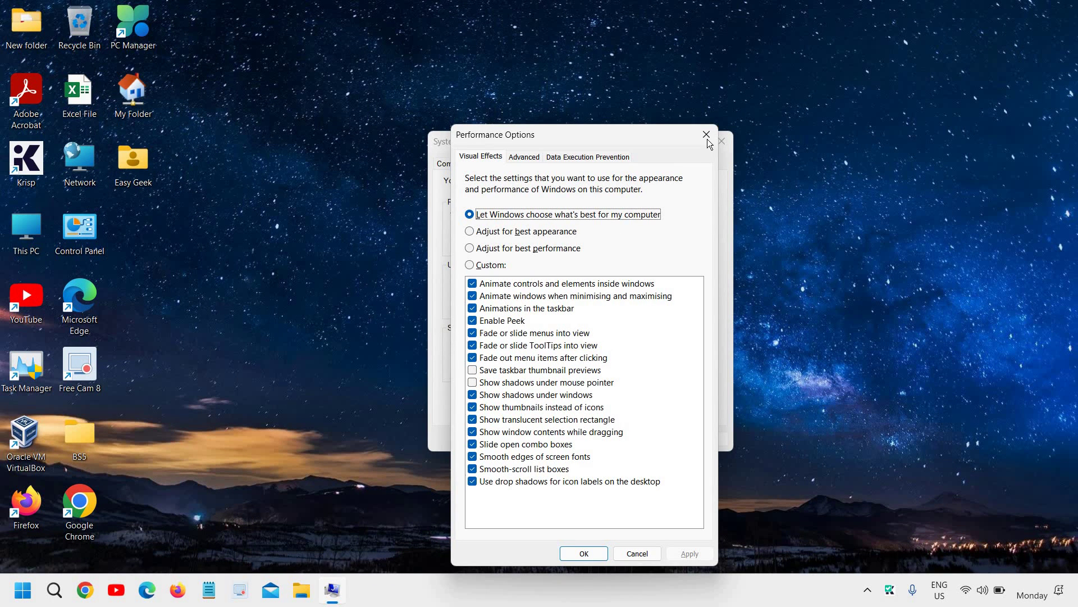
- Select 'Let Windows choose what's best for my computer' and confirm both windows with OK
click(707, 134)
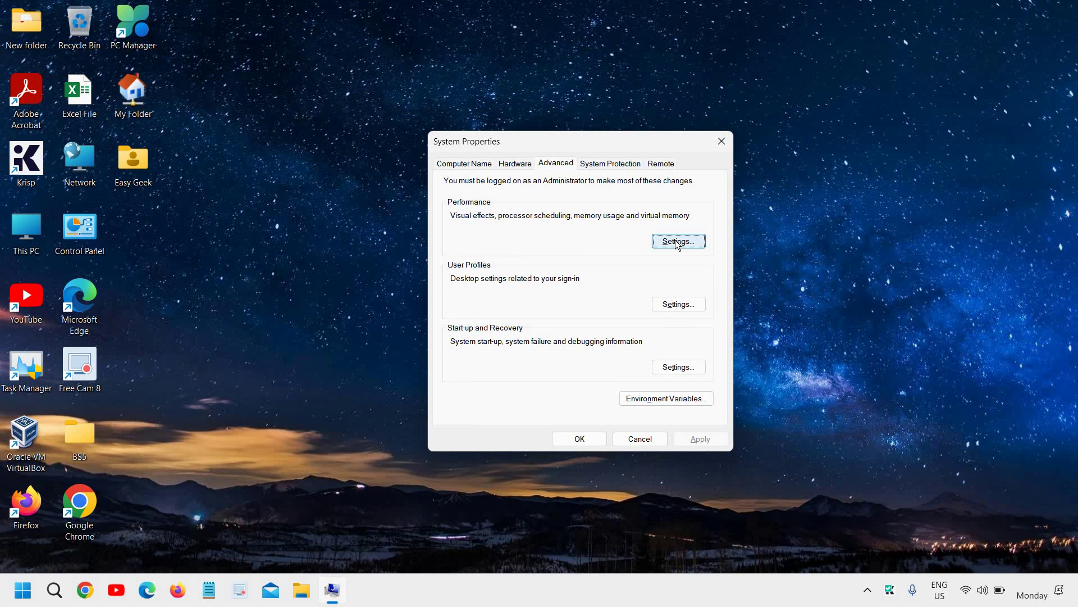
click(667, 243)
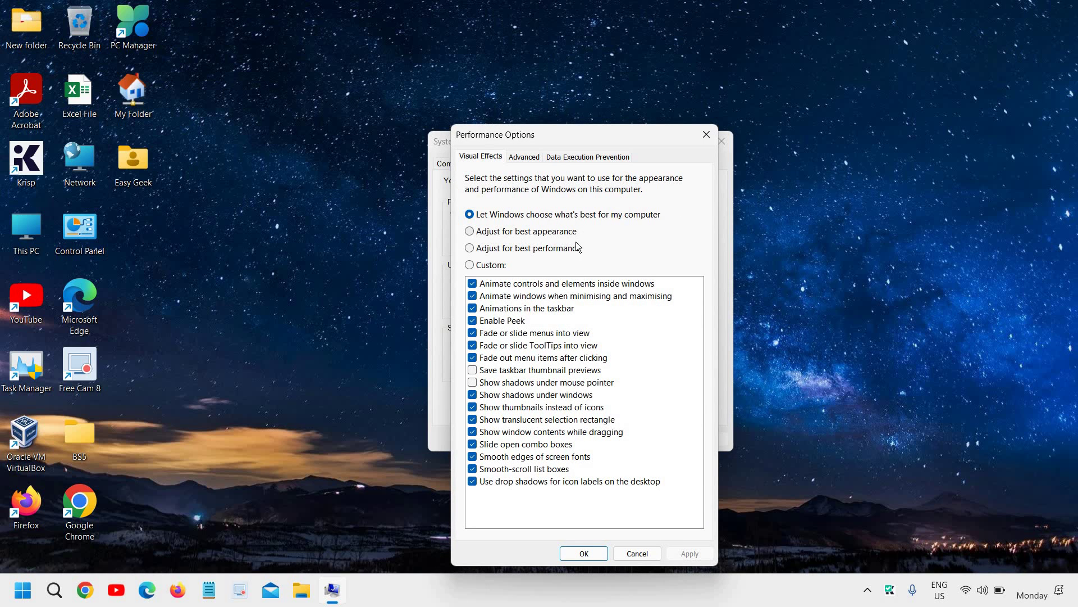
key(alt)
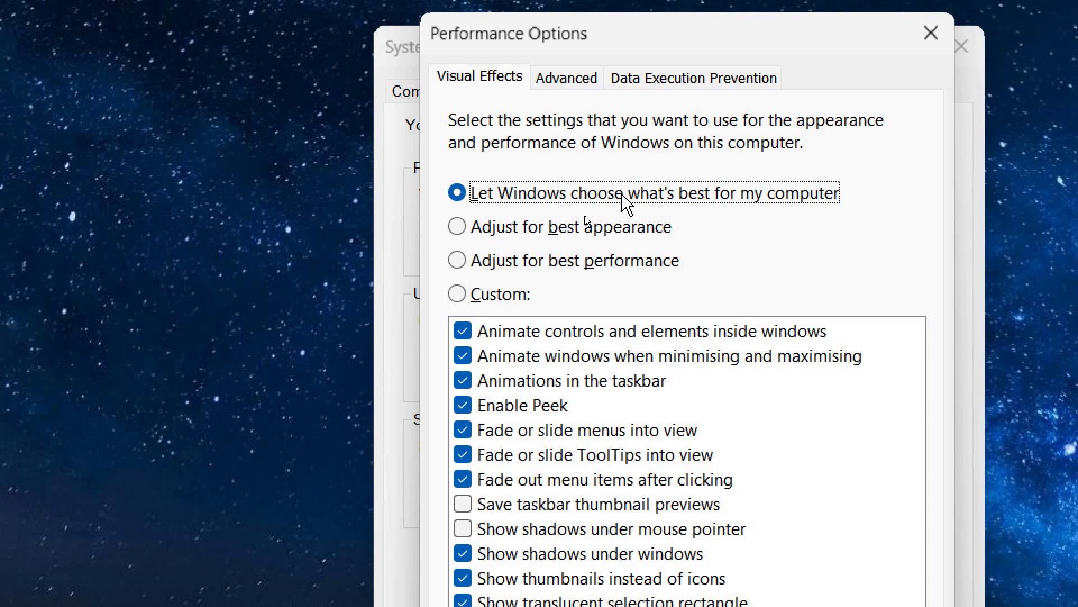
click(695, 198)
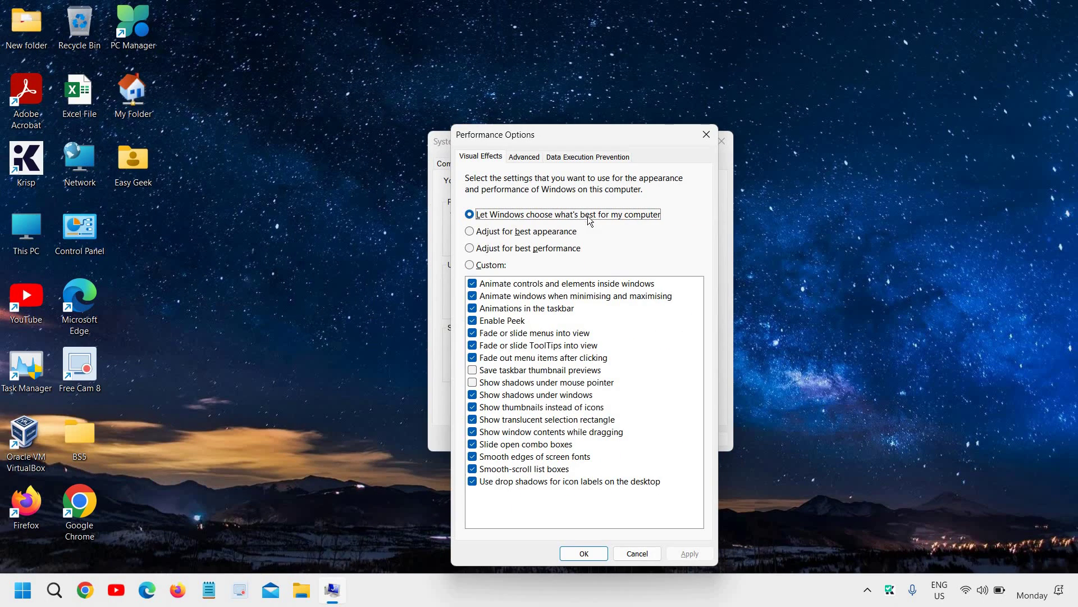
click(590, 552)
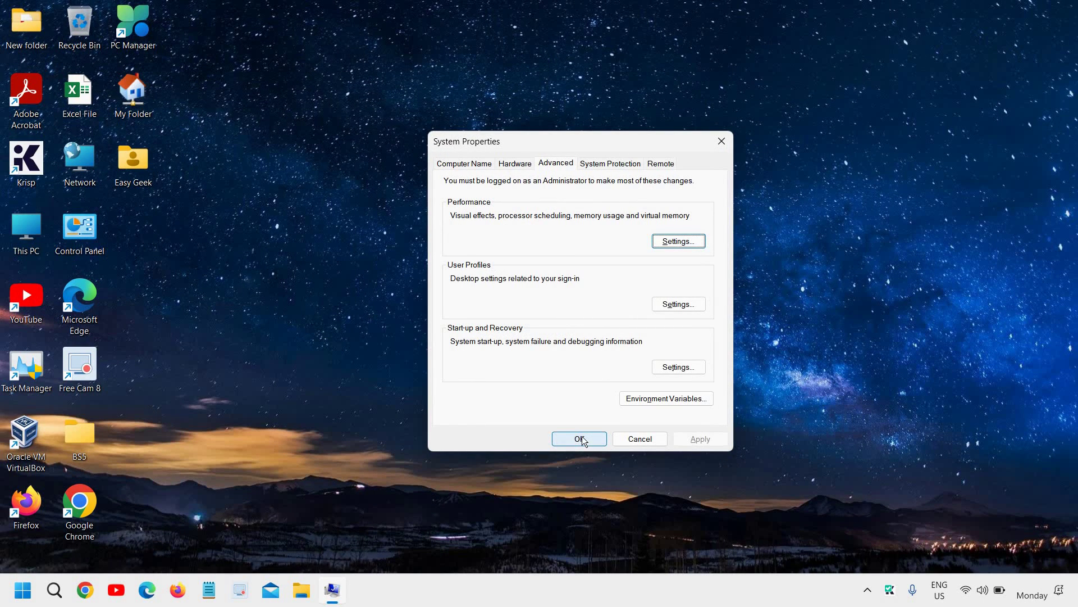
click(581, 436)
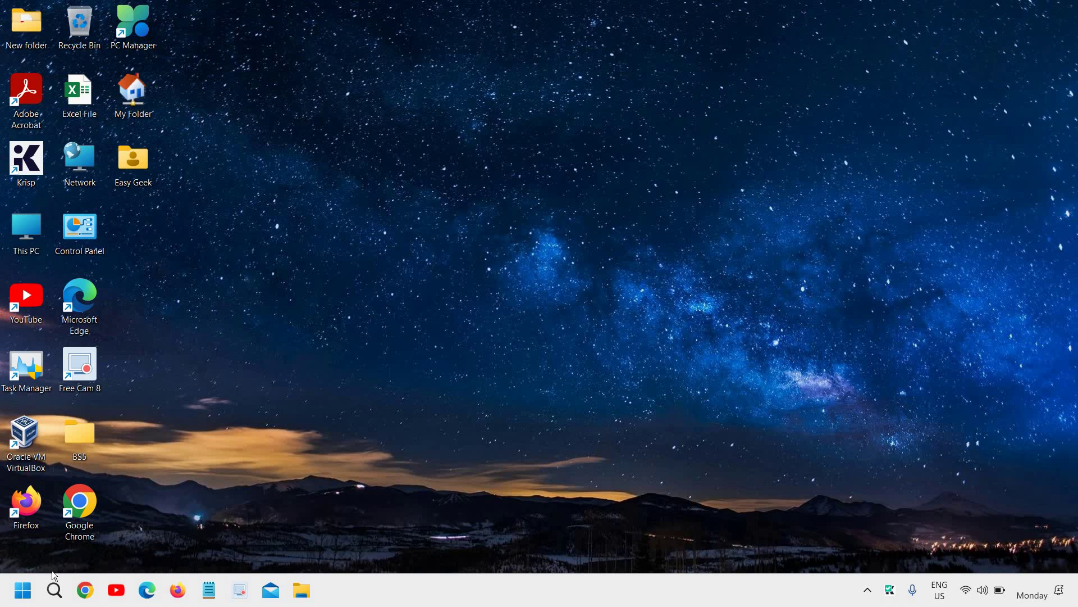
- Open Device Manager and expand Display adaptors to select Intel(R) UHD Graphics
right_click(26, 595)
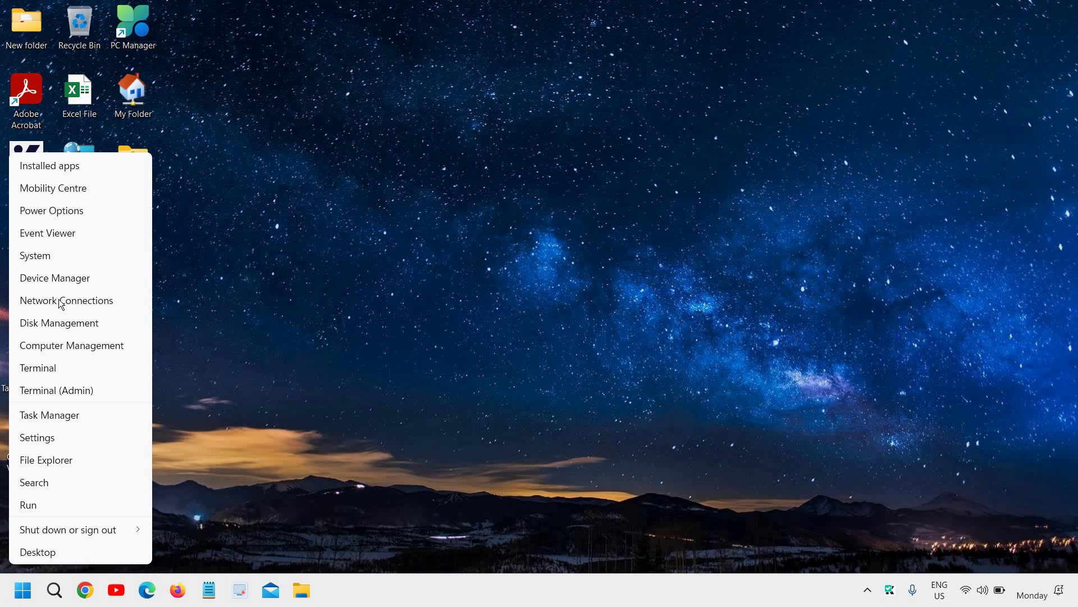
click(78, 282)
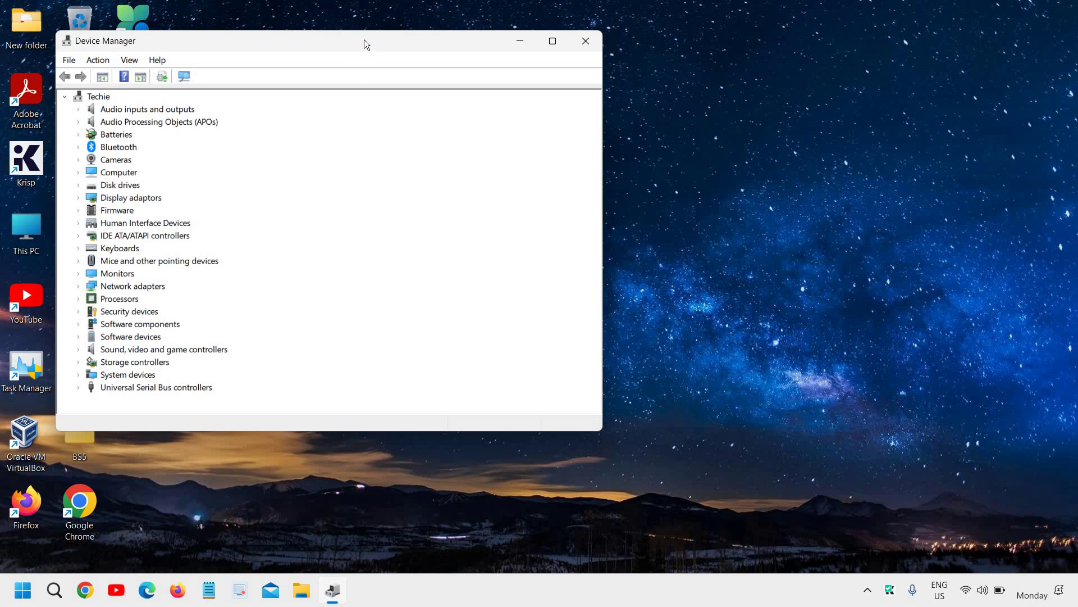
drag(364, 39, 560, 65)
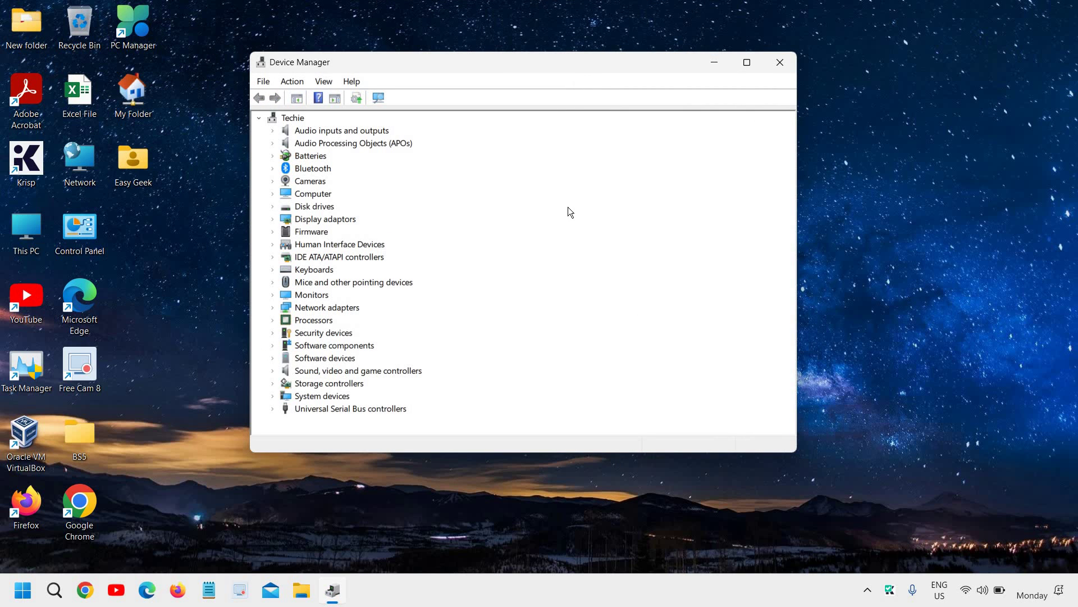
click(275, 221)
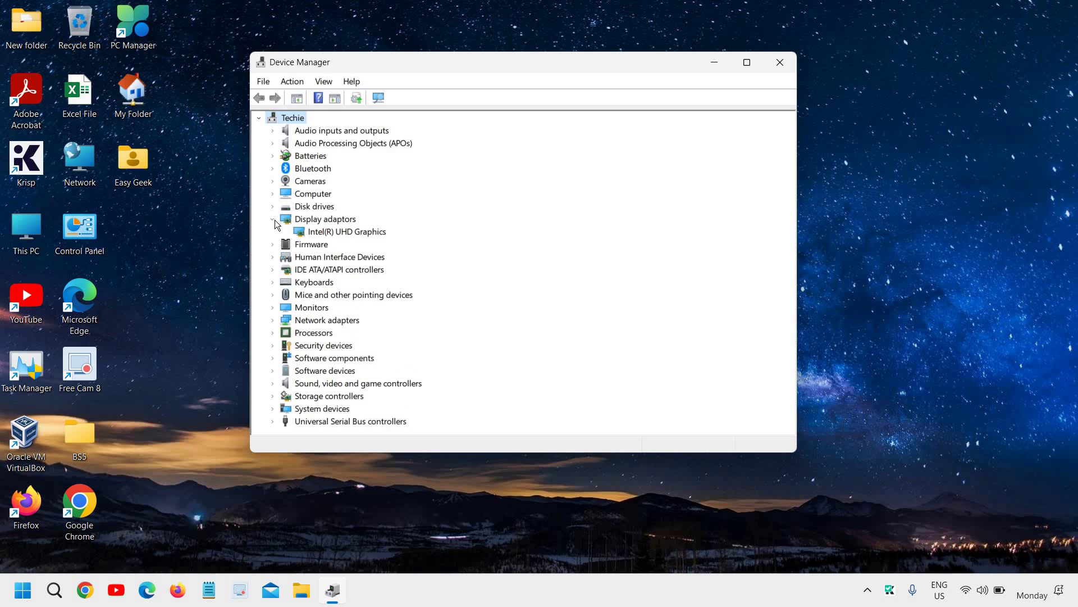
click(360, 234)
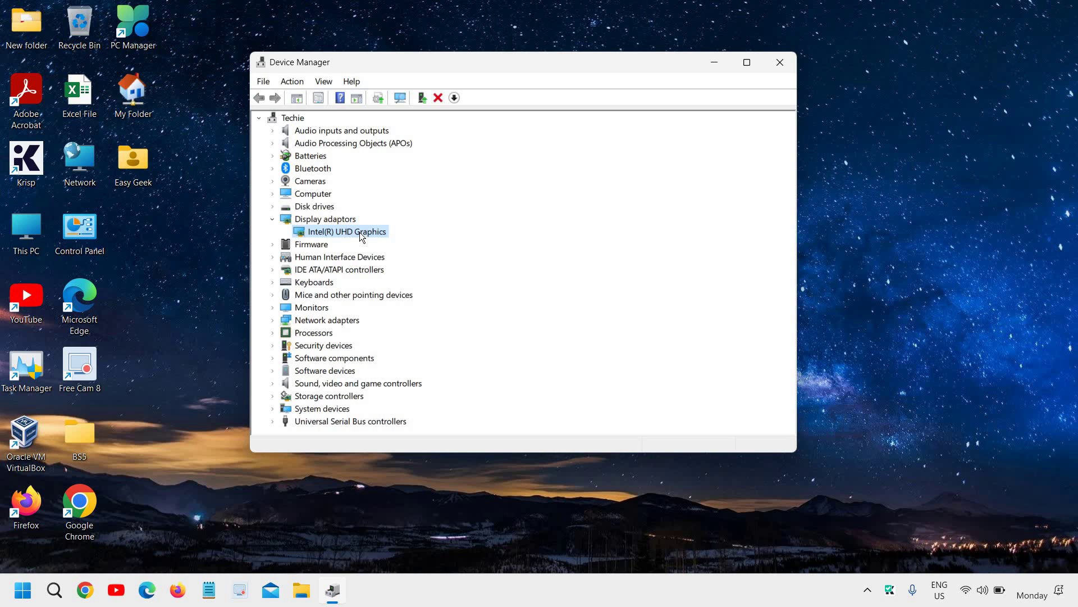
- Search automatically for an Intel(R) UHD Graphics driver update, confirming the best driver is installed
right_click(359, 231)
click(403, 242)
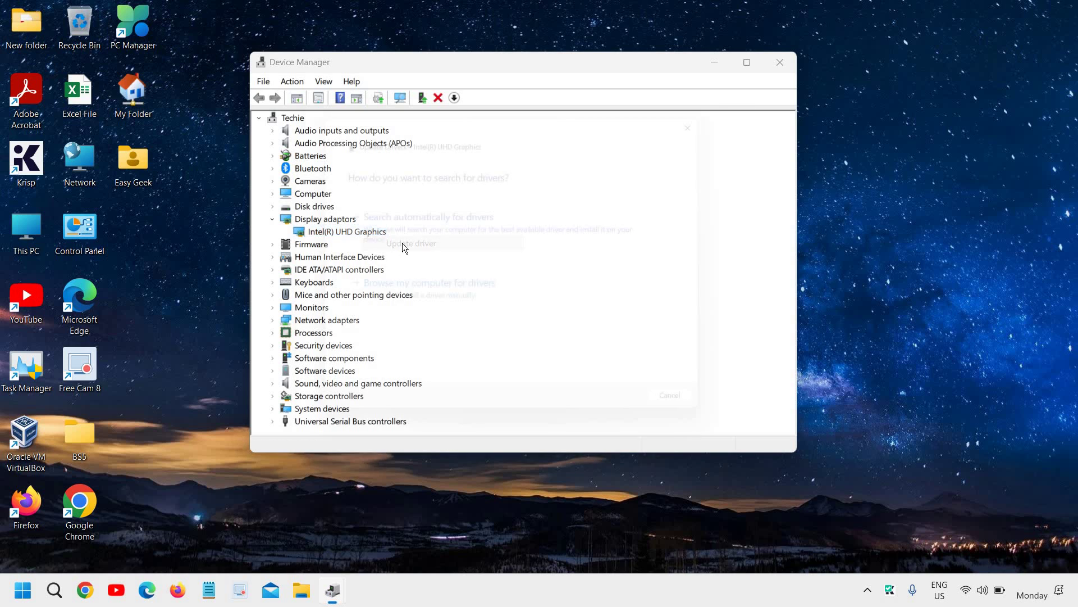
click(422, 234)
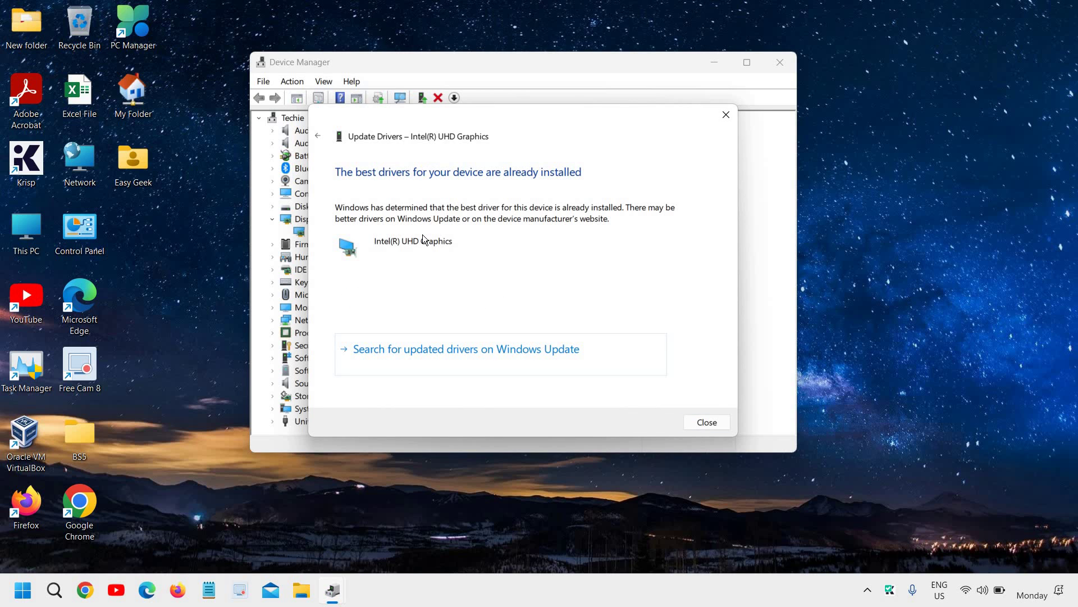
click(706, 424)
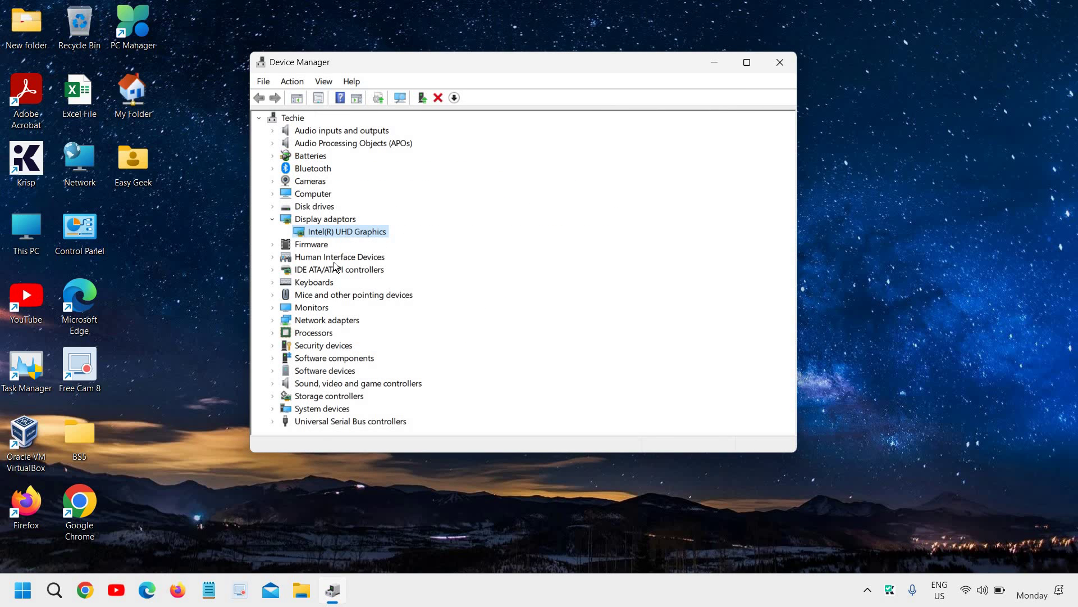
right_click(335, 232)
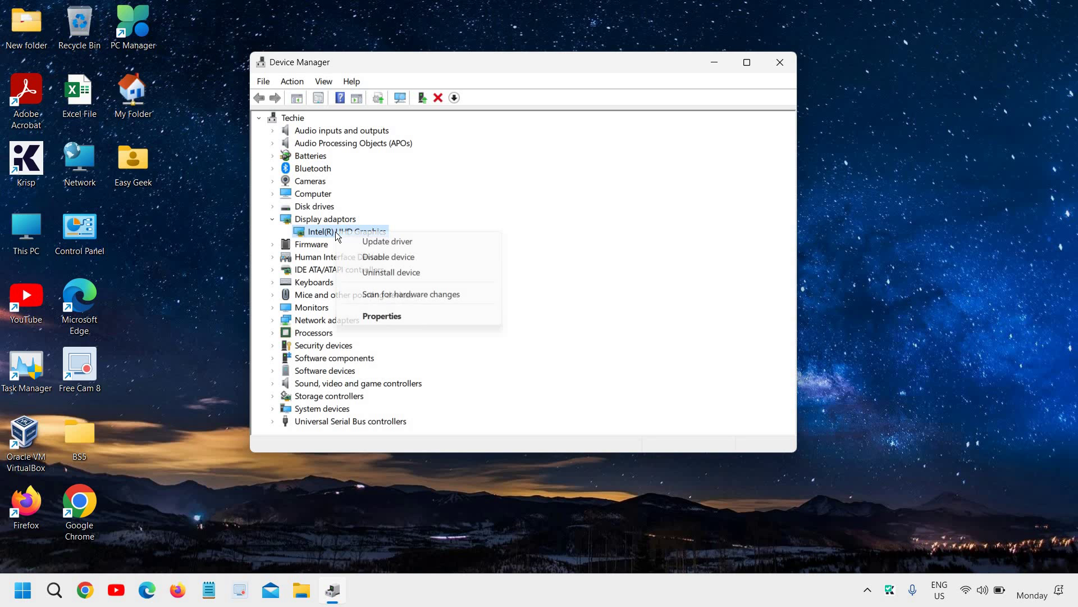
click(380, 317)
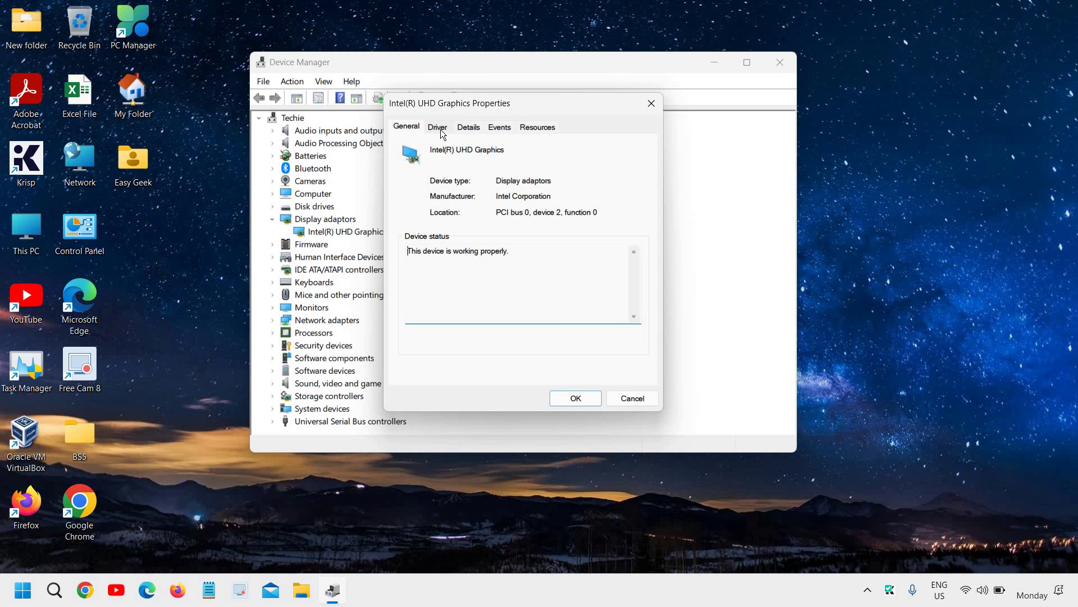
click(440, 129)
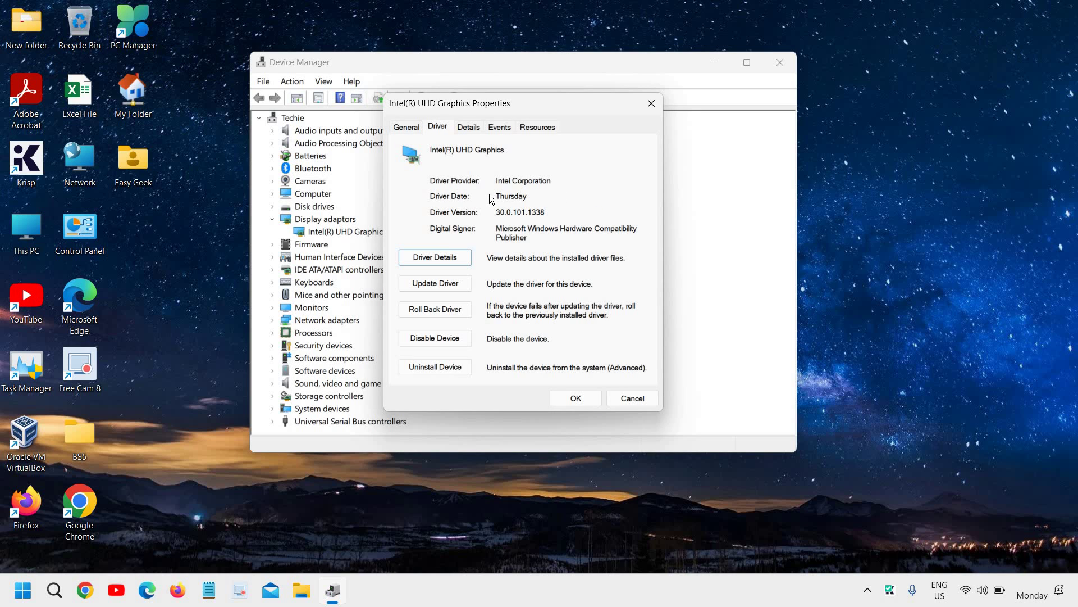
click(631, 398)
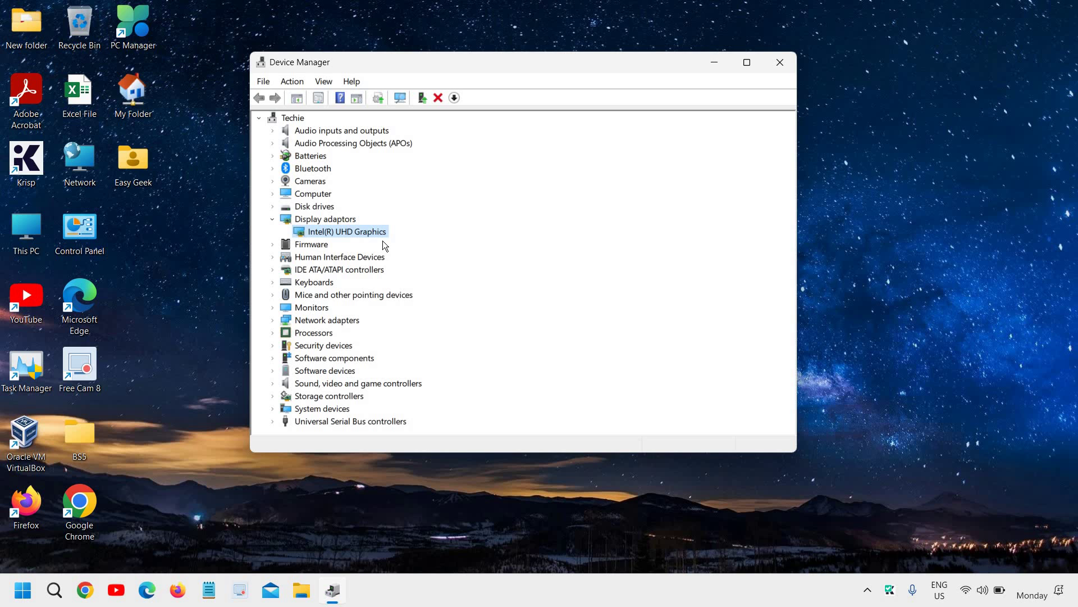
- Close the Device Manager window
click(792, 65)
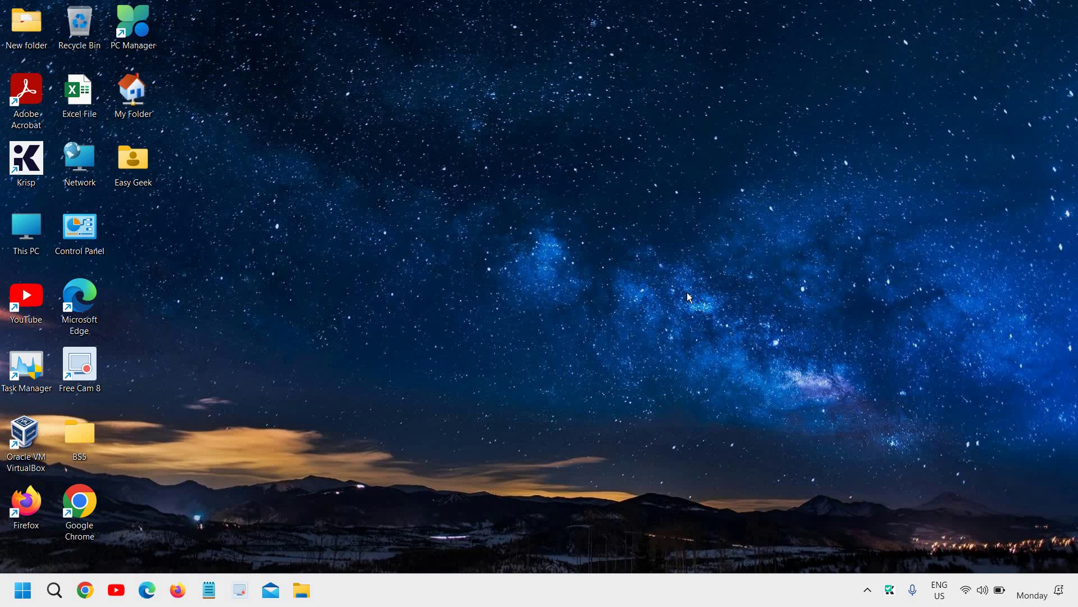